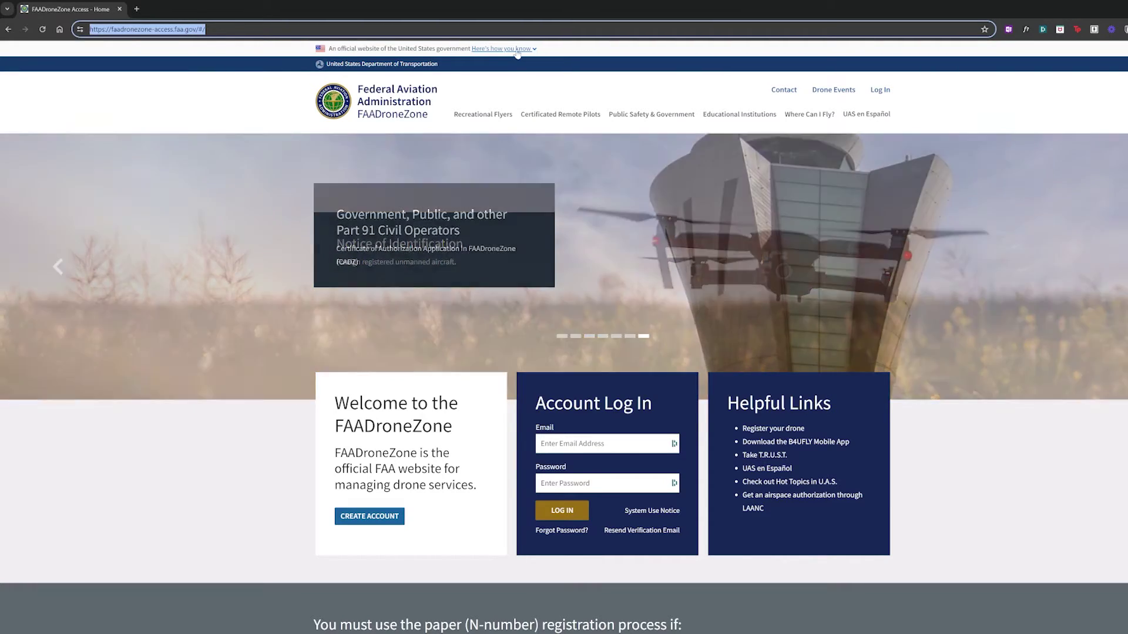
# Step: Log in to FAADroneZone with the saved account e-mail and password, and agree to the System Use Notice
pyautogui.click(504, 49)
pyautogui.click(507, 49)
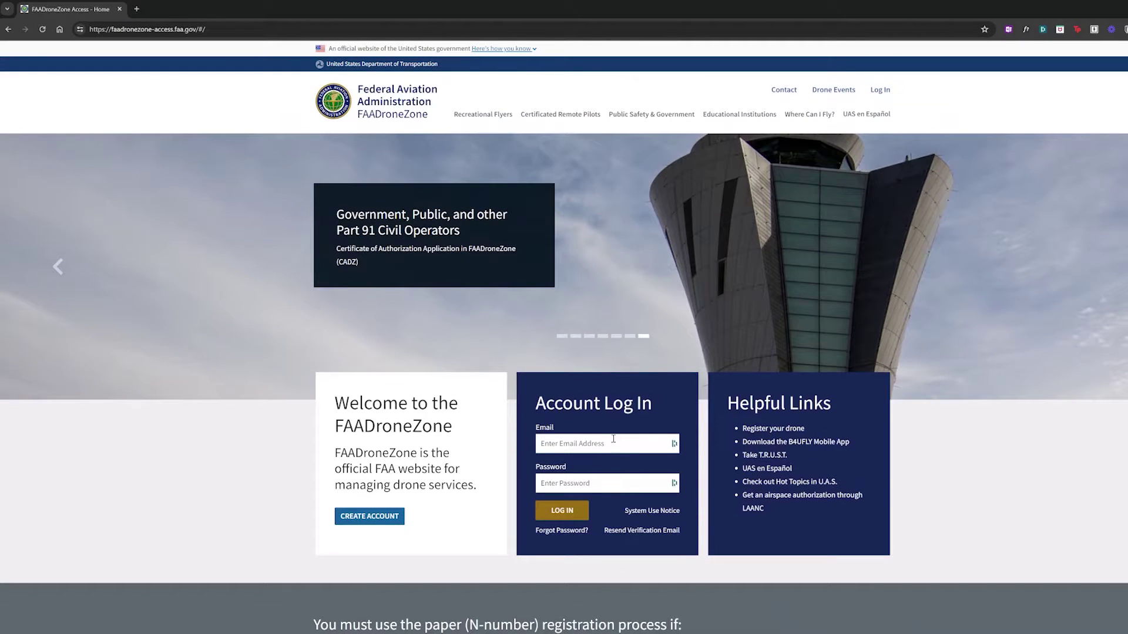
pyautogui.click(617, 444)
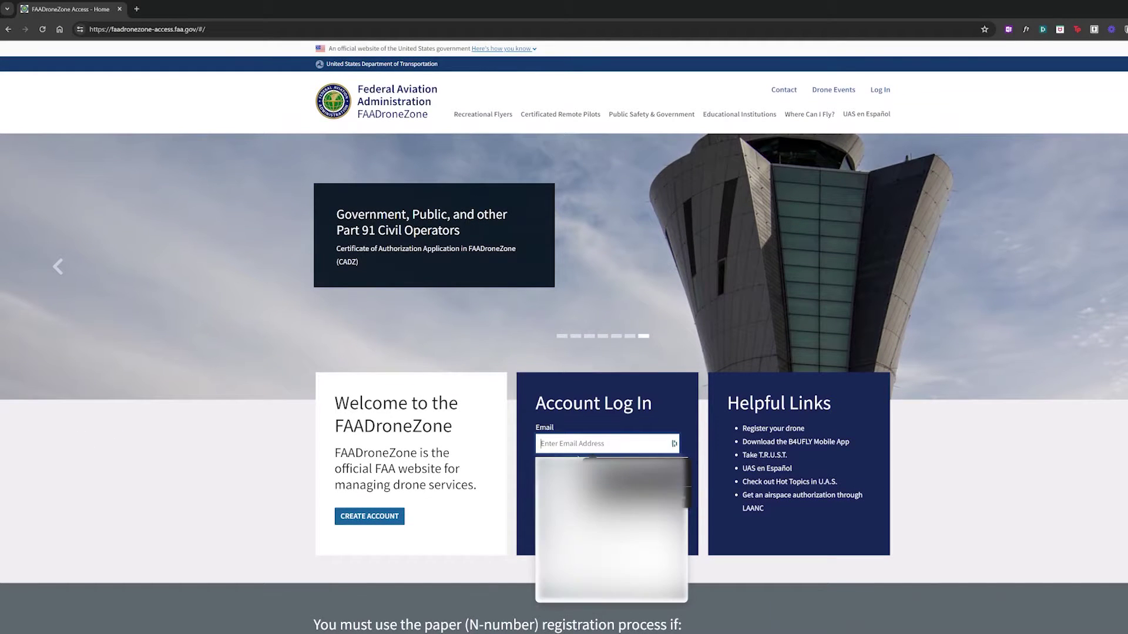
pyautogui.press('Down')
pyautogui.press('Return')
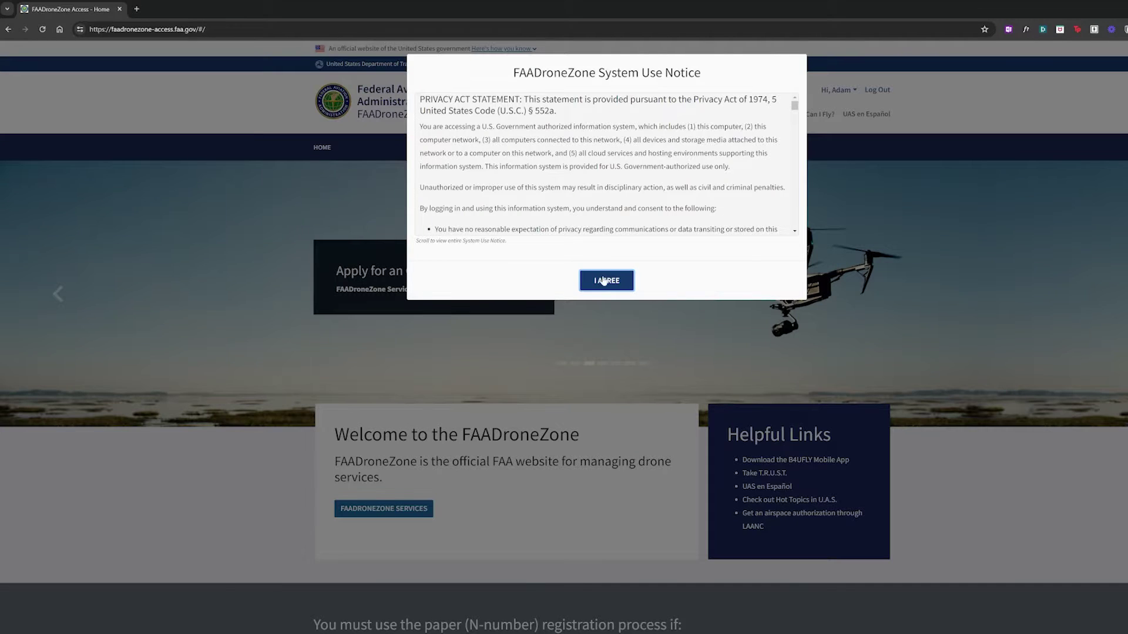
pyautogui.click(604, 279)
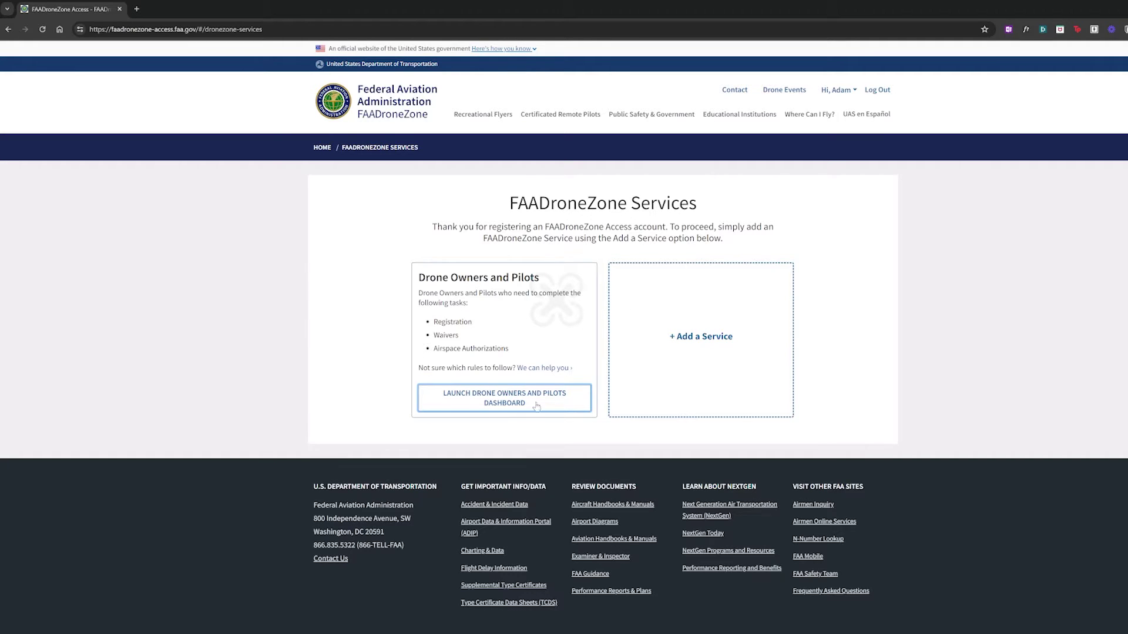
# Step: Launch the Drone Owners and Pilots dashboard and open the Part 107 device inventory
pyautogui.click(568, 403)
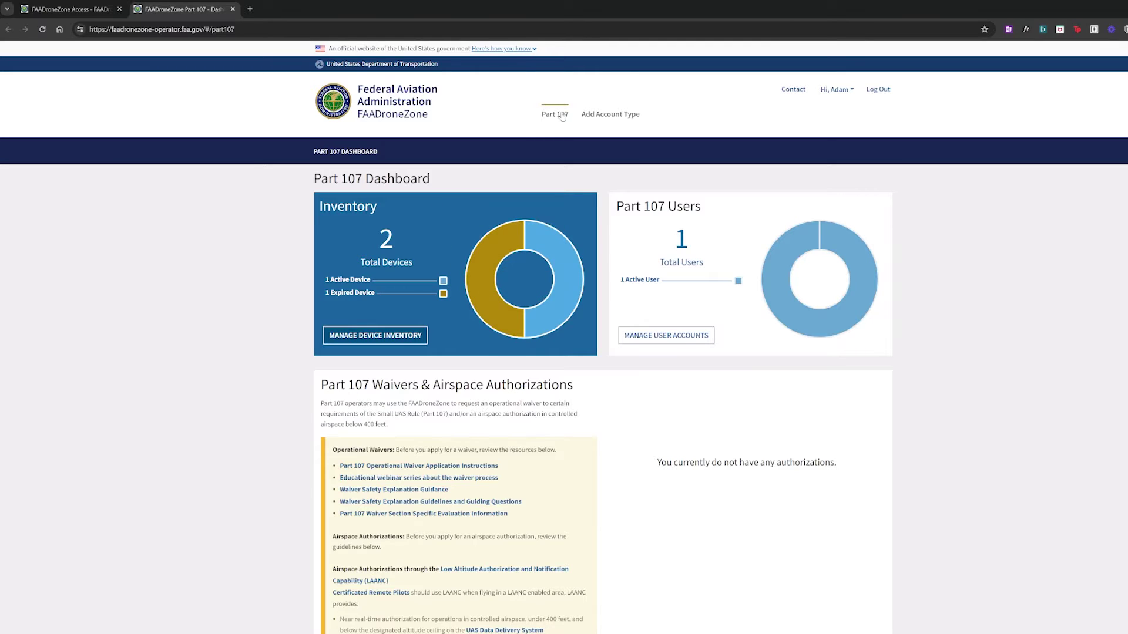
pyautogui.click(389, 337)
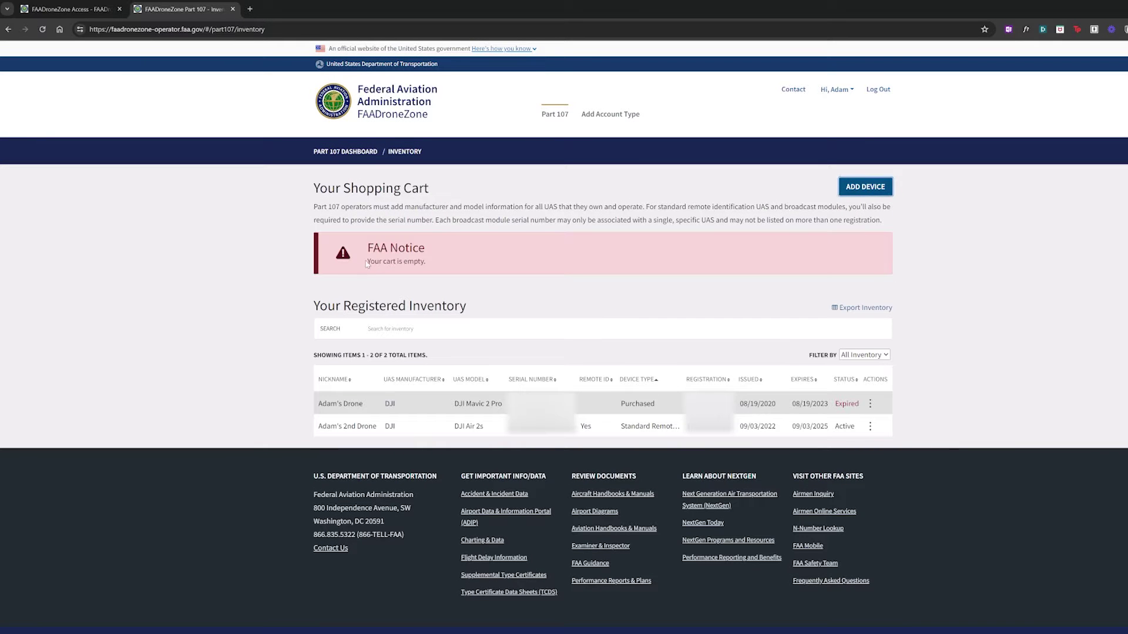
pyautogui.moveTo(368, 265); pyautogui.dragTo(440, 266)
pyautogui.click(440, 265)
# Step: Start adding a device that broadcasts Remote ID, with UAS type Standard Remote ID and nickname Test Drone
pyautogui.click(869, 192)
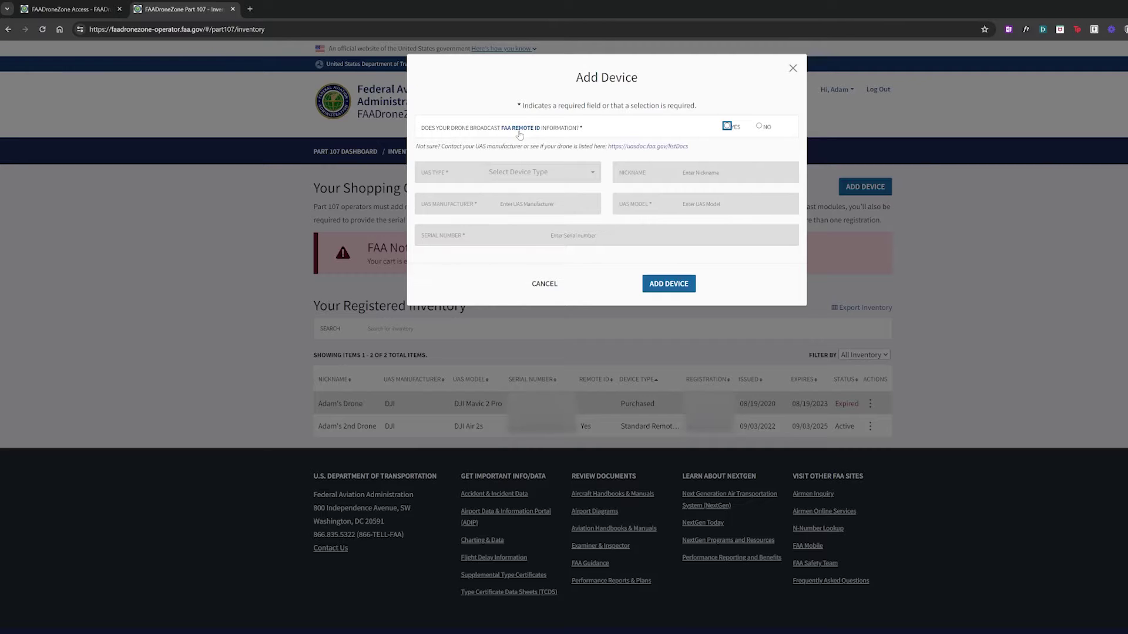
pyautogui.click(733, 129)
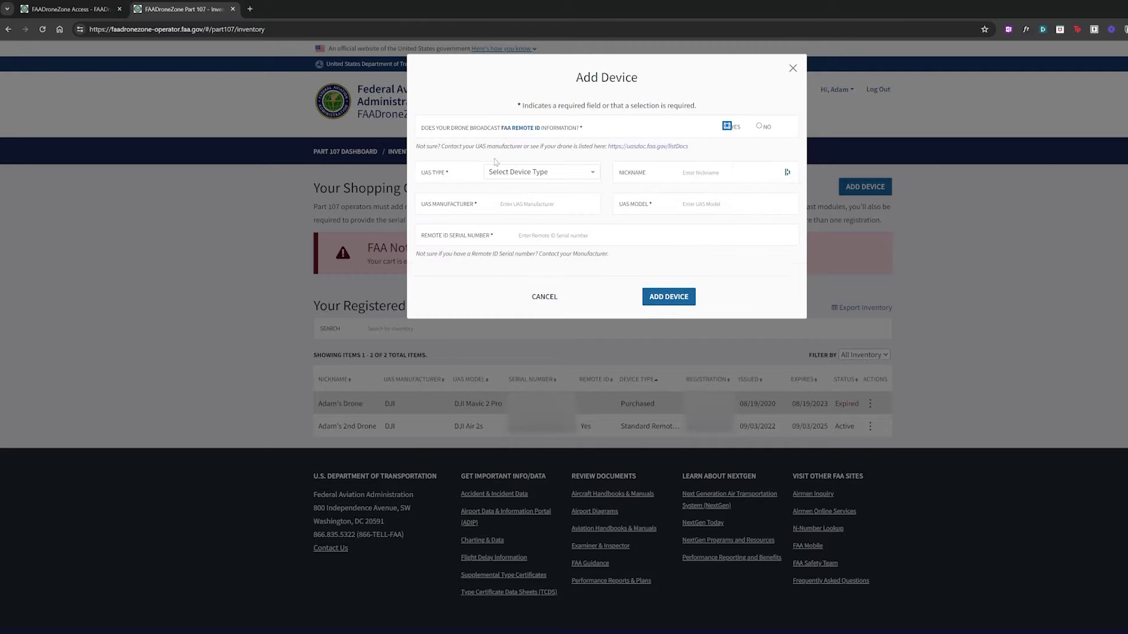
pyautogui.click(541, 173)
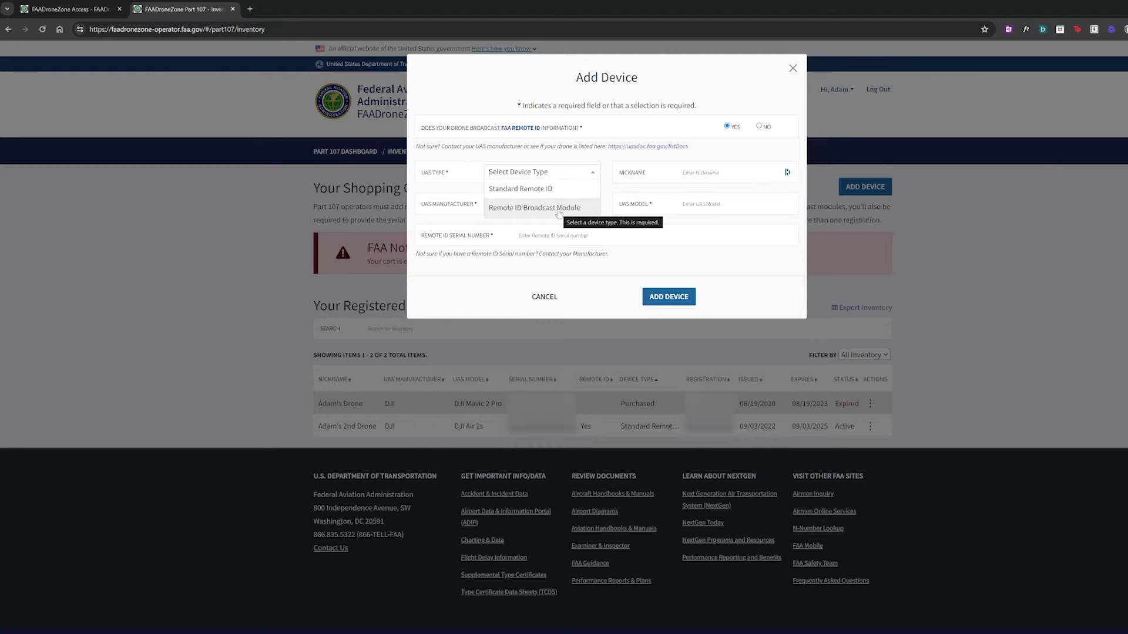
pyautogui.click(538, 188)
pyautogui.click(697, 175)
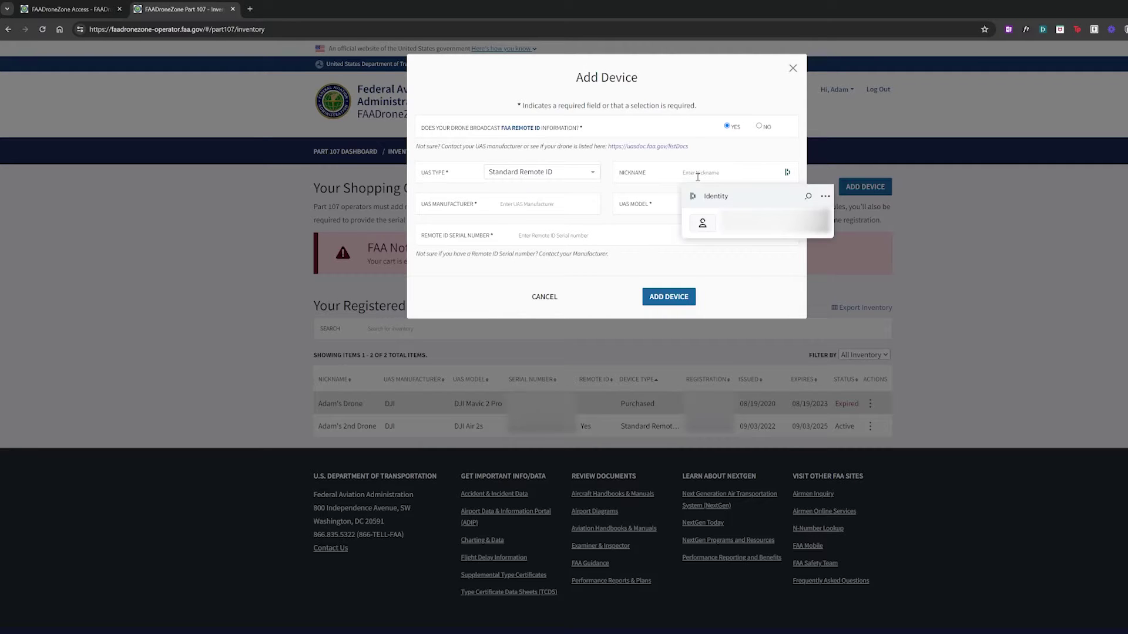
pyautogui.write('Test Drone')
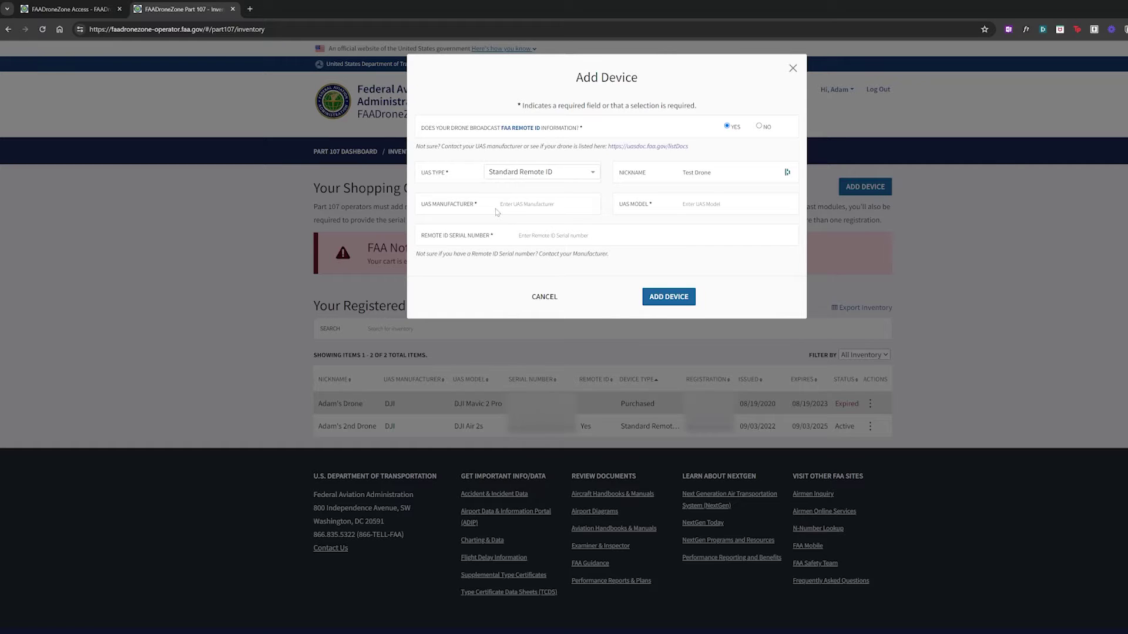
# Step: Enter manufacturer DJI, model Air 2s and the Remote ID serial number, and add the device to the shopping cart
pyautogui.write('DJ')
pyautogui.write('A')
pyautogui.write('ir 2s')
pyautogui.moveTo(539, 255); pyautogui.dragTo(633, 264)
pyautogui.click(564, 235)
pyautogui.hotkey('ctrl', 'v')
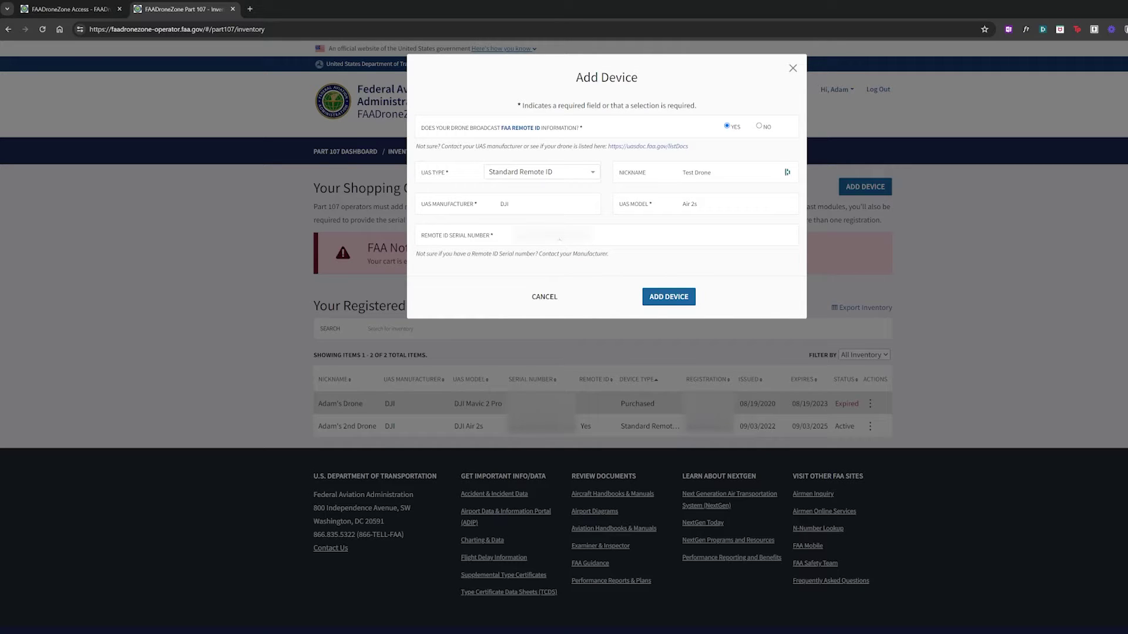
pyautogui.click(669, 297)
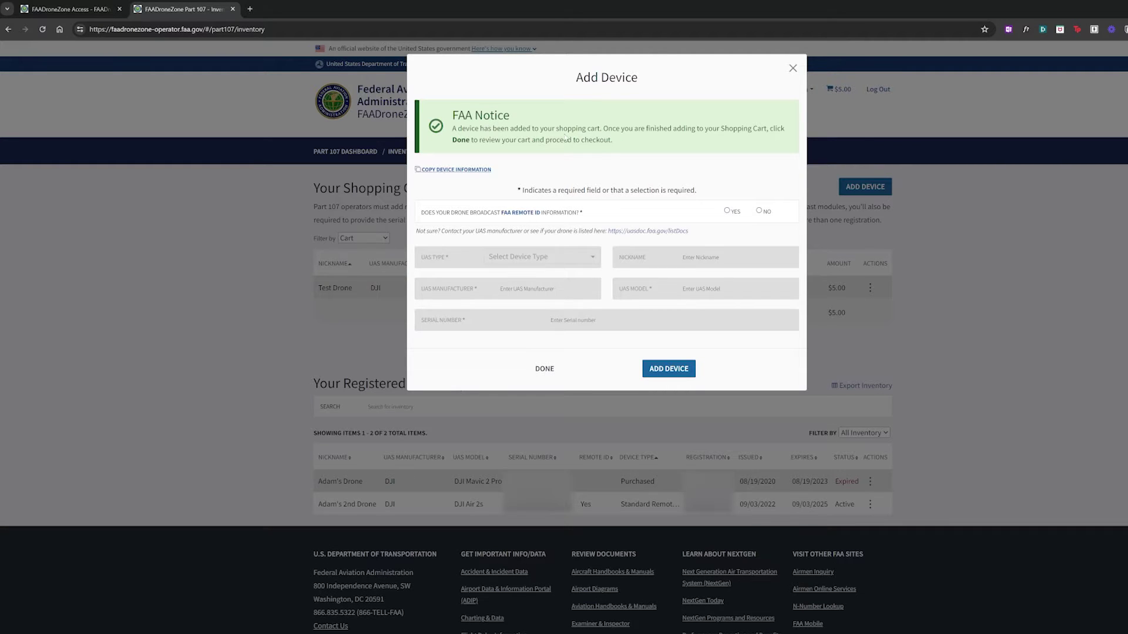
pyautogui.click(793, 68)
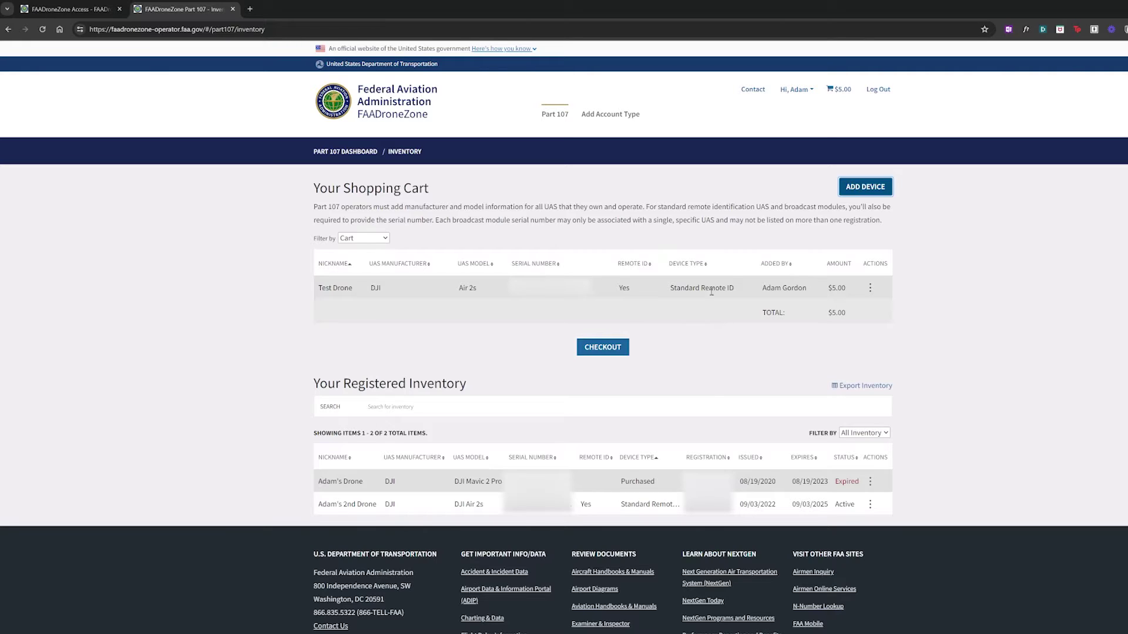
# Step: Check out the cart, acknowledge the FAA requirements, and review the aircraft marking rules beside the payment form
pyautogui.click(606, 351)
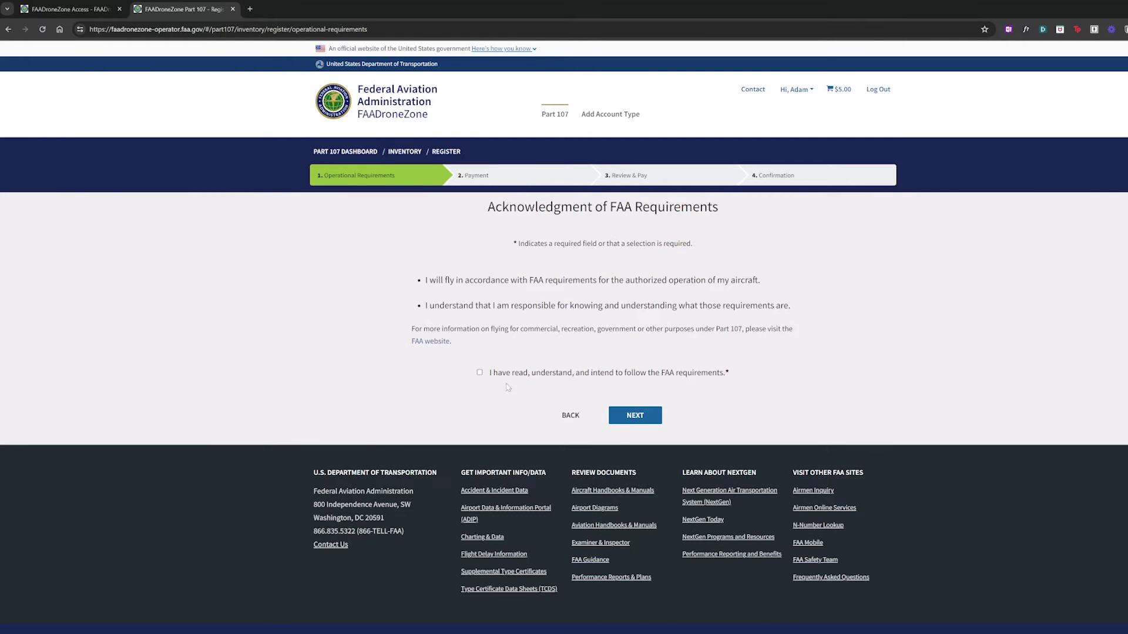
pyautogui.click(479, 372)
pyautogui.click(635, 416)
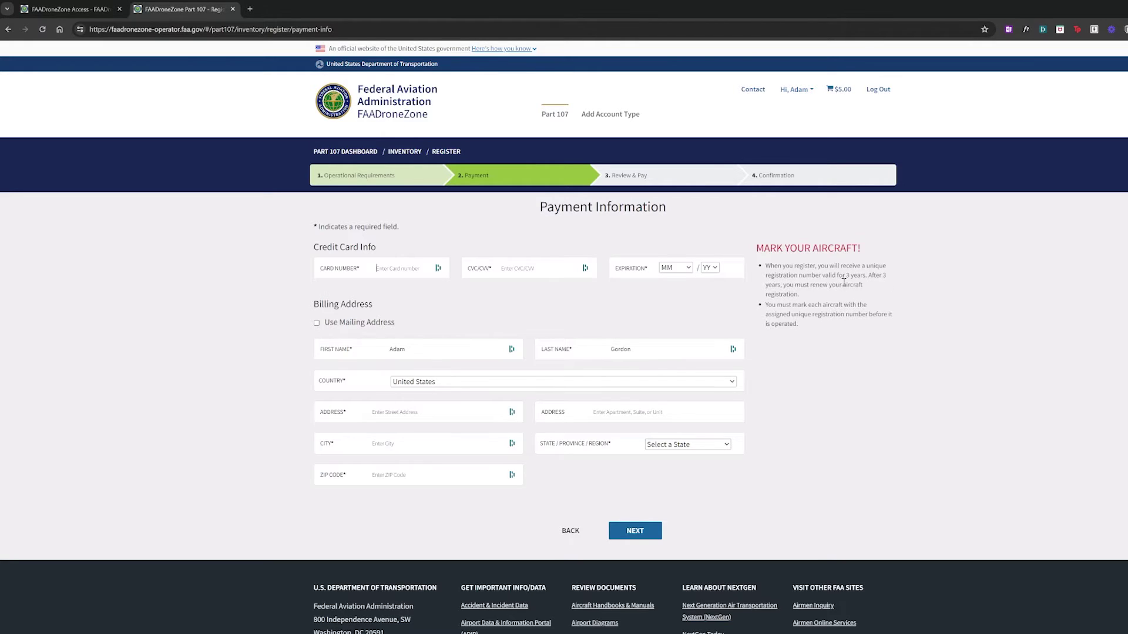
pyautogui.moveTo(768, 307); pyautogui.dragTo(821, 330)
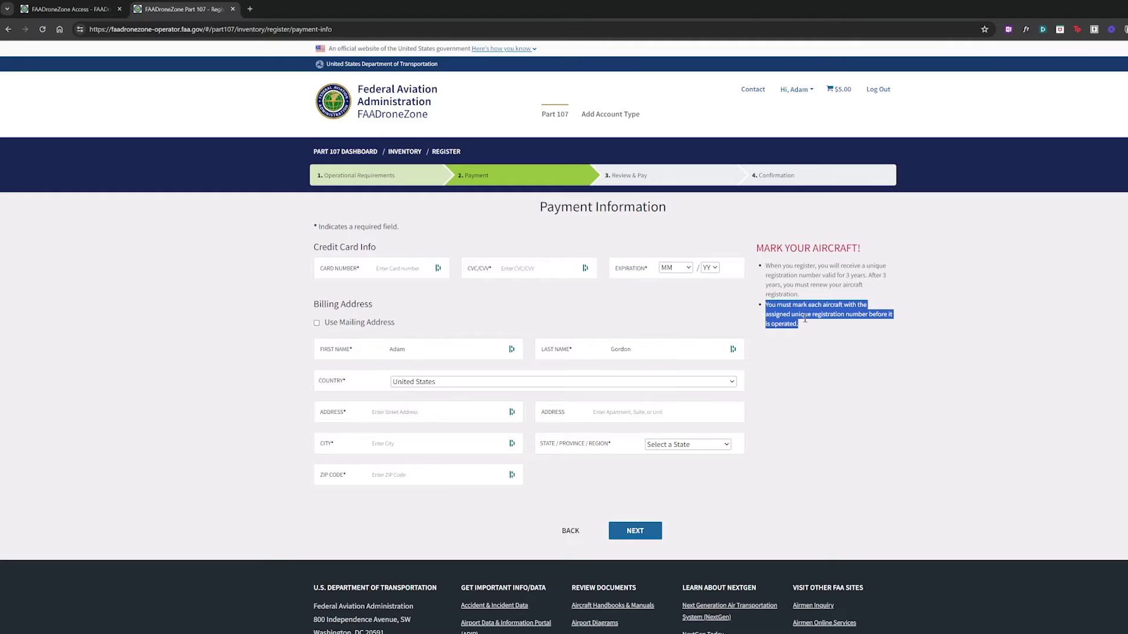
pyautogui.click(811, 327)
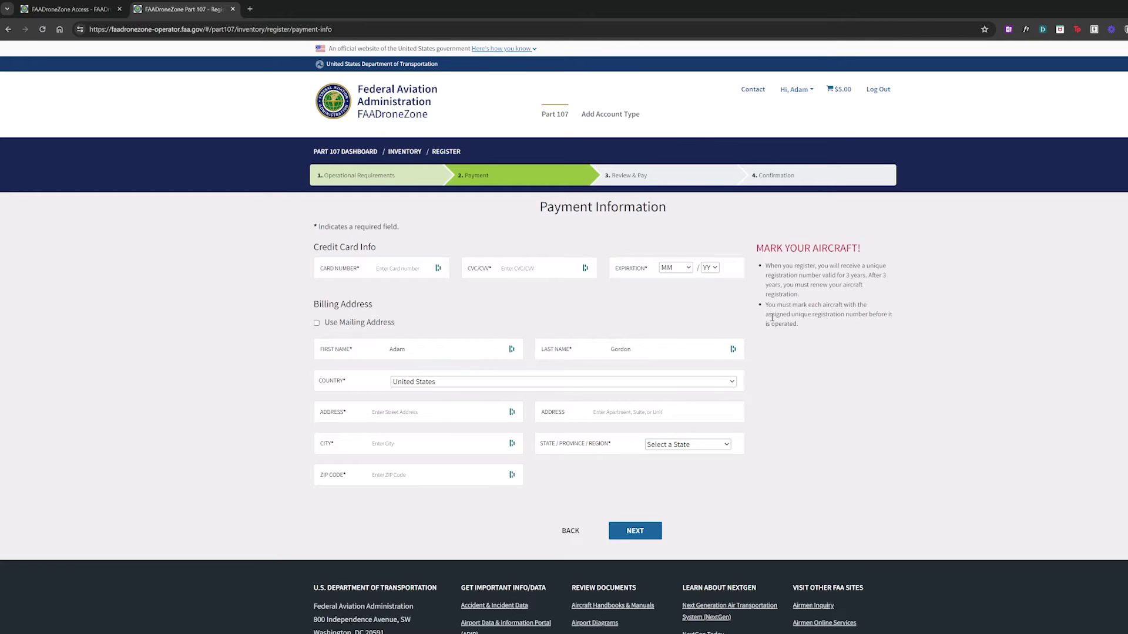
# Step: Return to the Part 107 dashboard and start a Recreational Flyer account with manually entered profile information
pyautogui.click(347, 153)
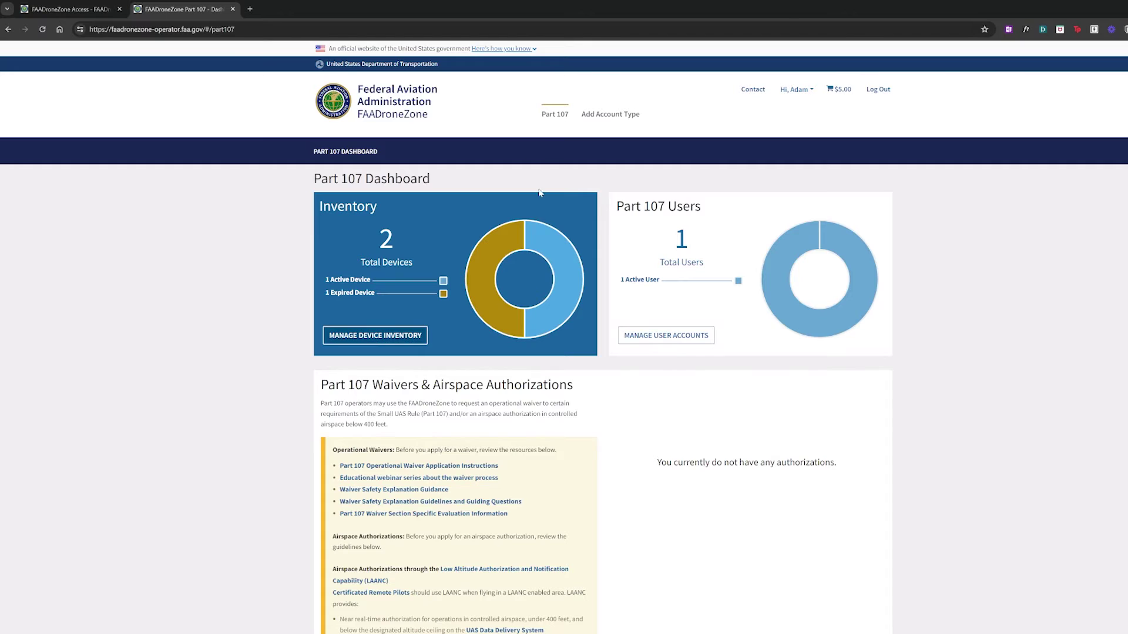
pyautogui.click(618, 115)
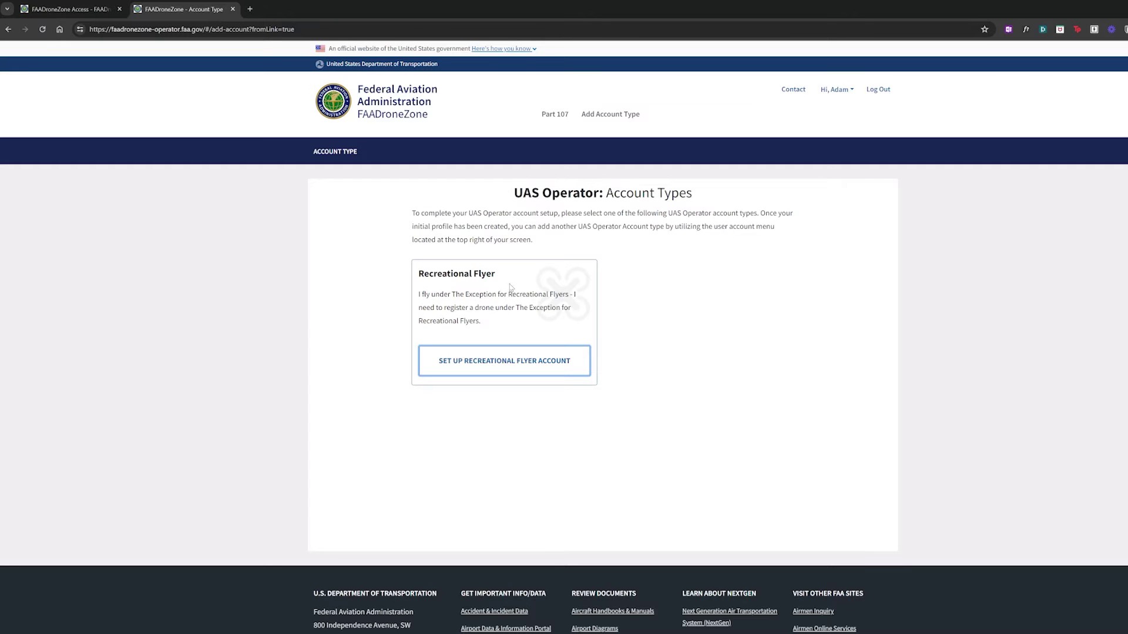
pyautogui.click(538, 361)
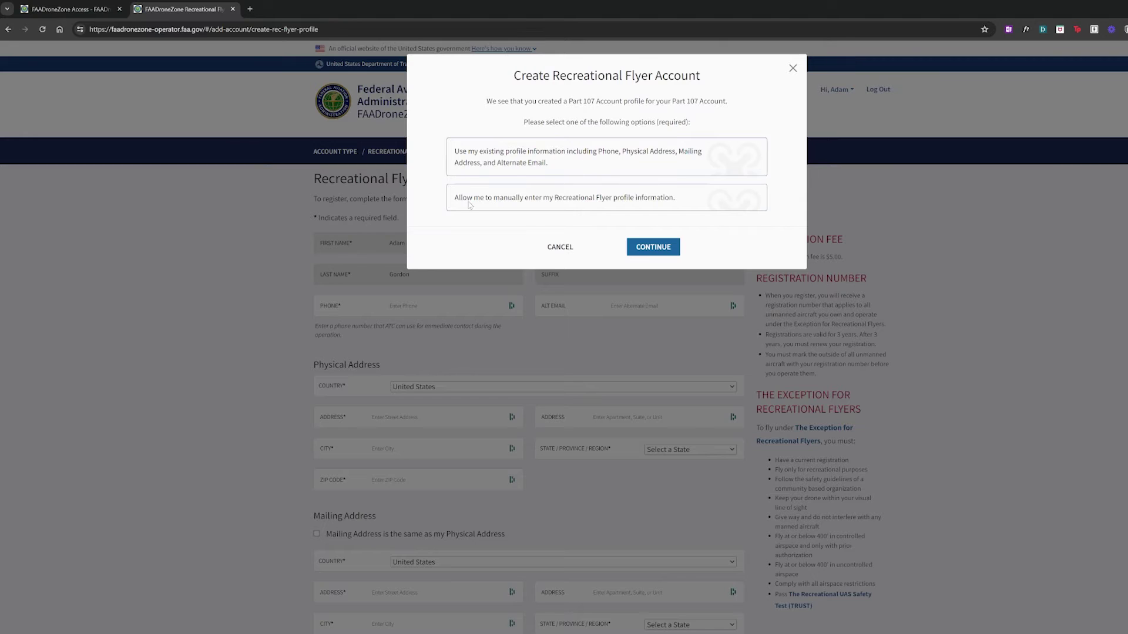
pyautogui.click(571, 199)
pyautogui.click(653, 247)
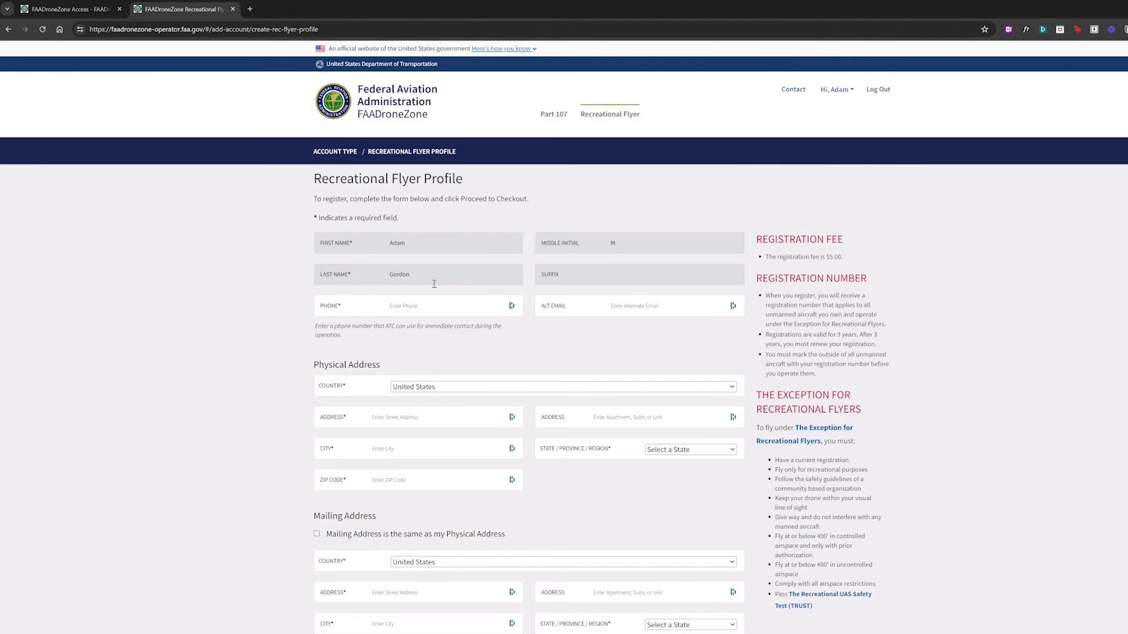
# Step: Examine the Recreational Flyer Profile form, its registration number rules, the recreational exception conditions and the official government website notice
pyautogui.scroll(-3, 408, 302)
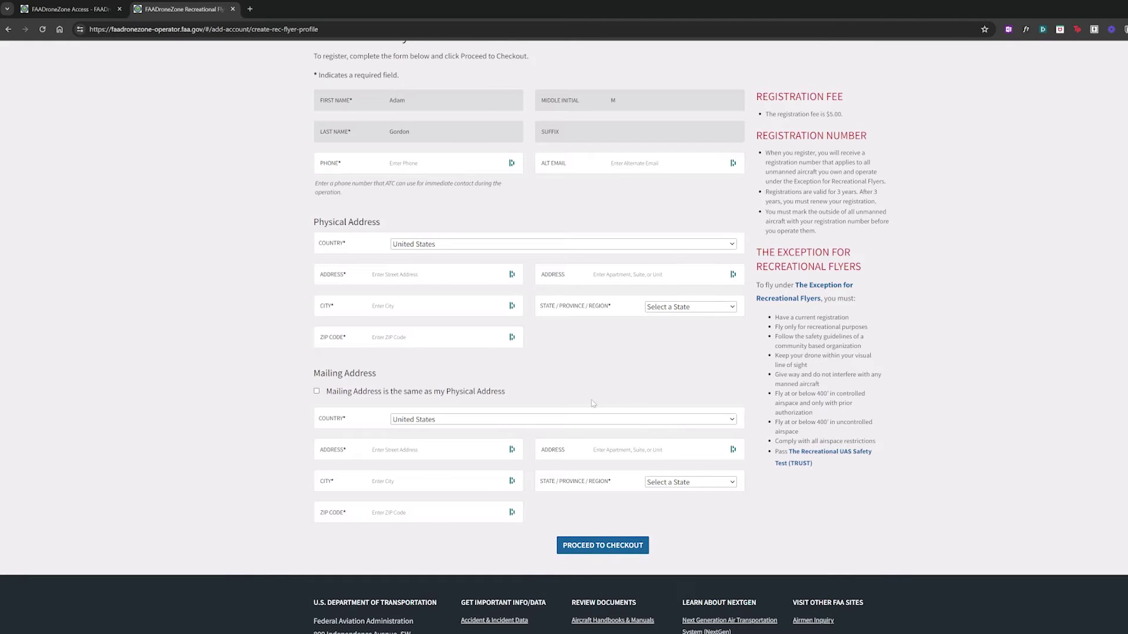
pyautogui.scroll(1, 600, 384)
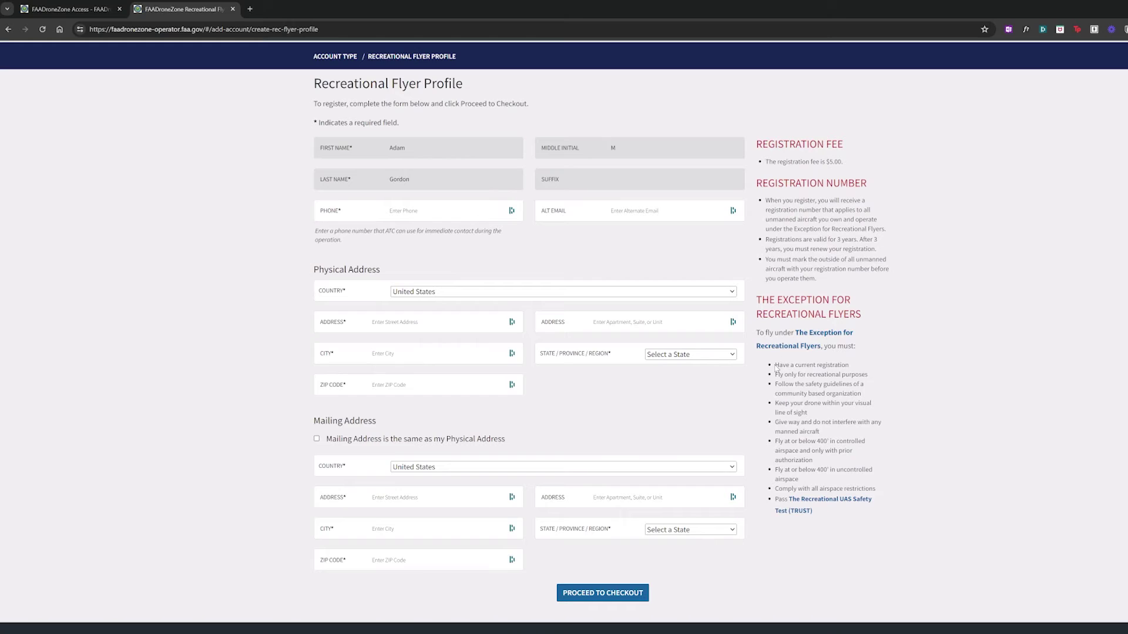
pyautogui.moveTo(774, 365); pyautogui.dragTo(831, 421)
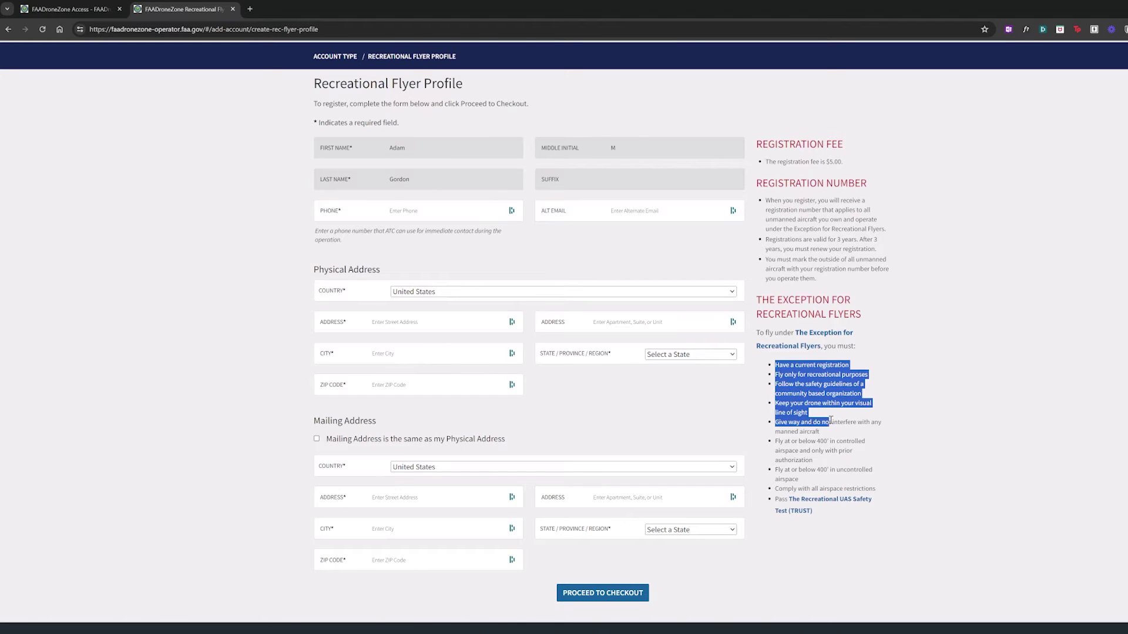
pyautogui.click(836, 483)
pyautogui.moveTo(768, 257); pyautogui.dragTo(855, 282)
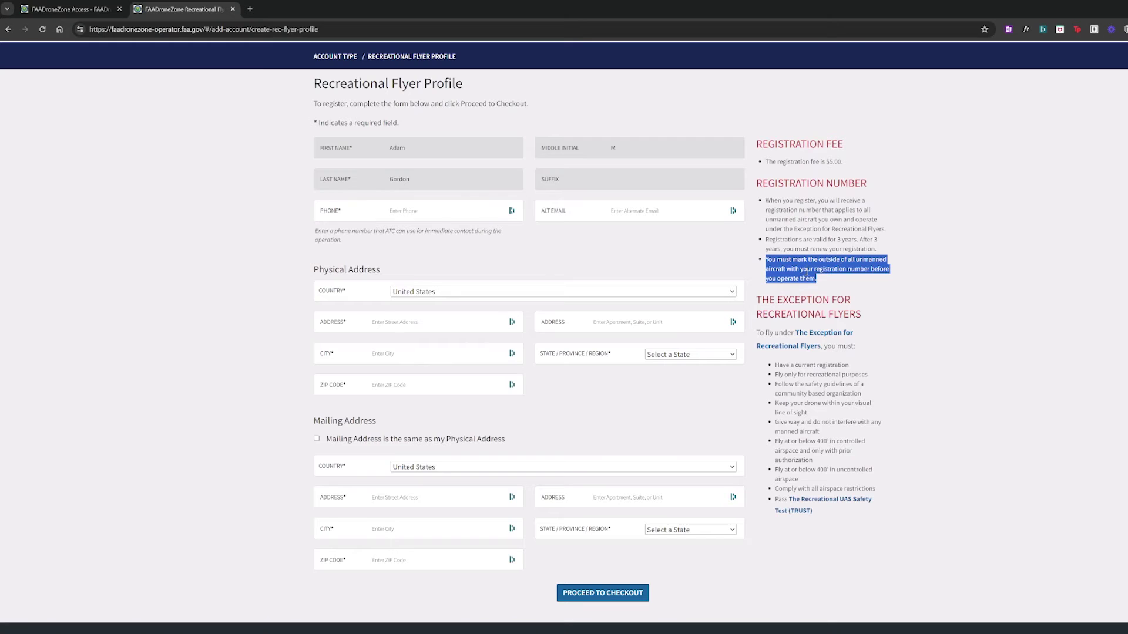
pyautogui.scroll(2, 648, 146)
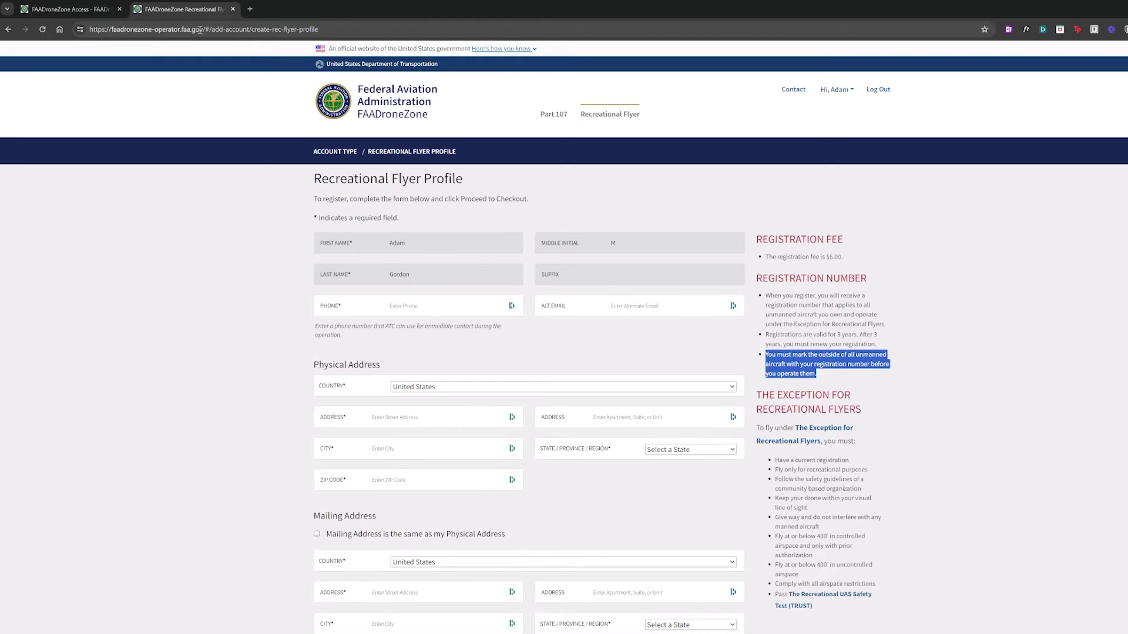
pyautogui.click(512, 51)
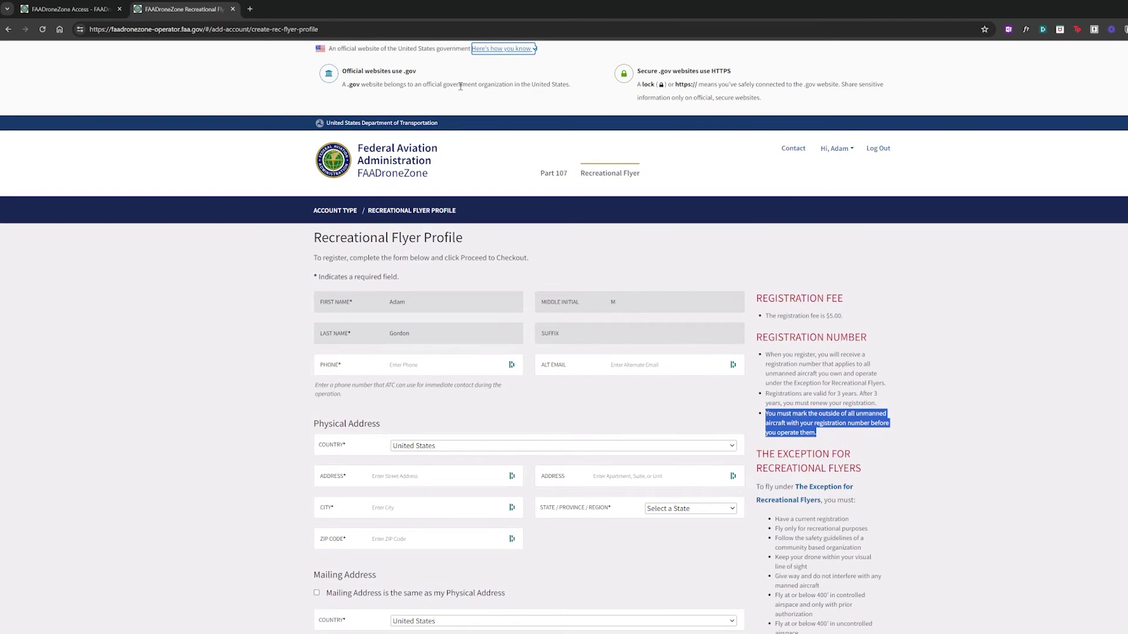
pyautogui.scroll(-1, 464, 117)
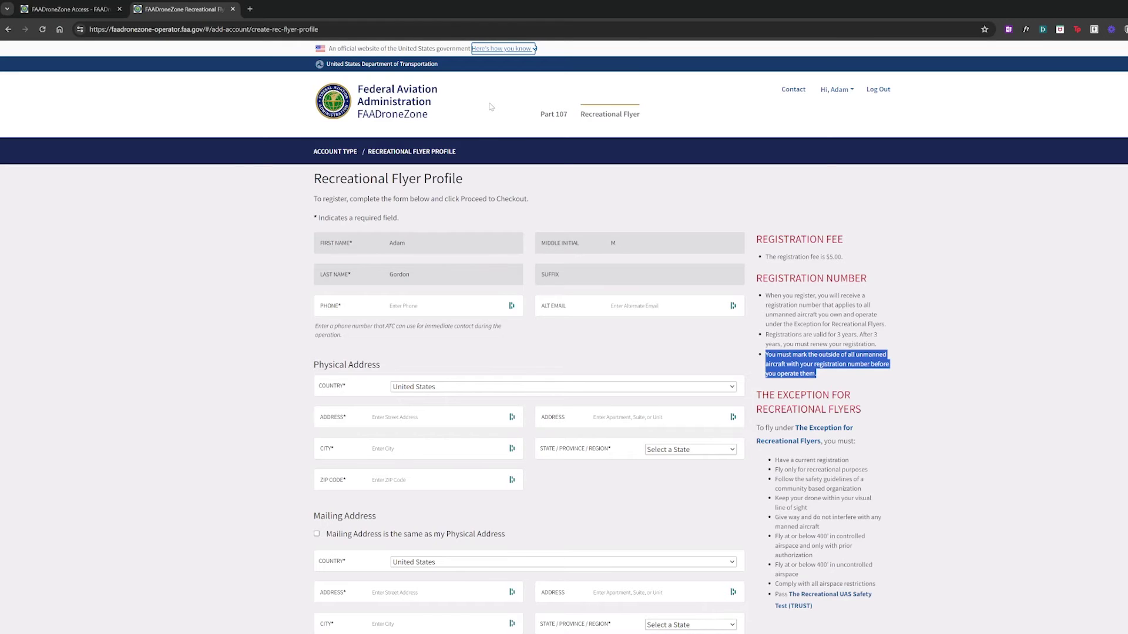
pyautogui.moveTo(860, 334); pyautogui.dragTo(892, 353)
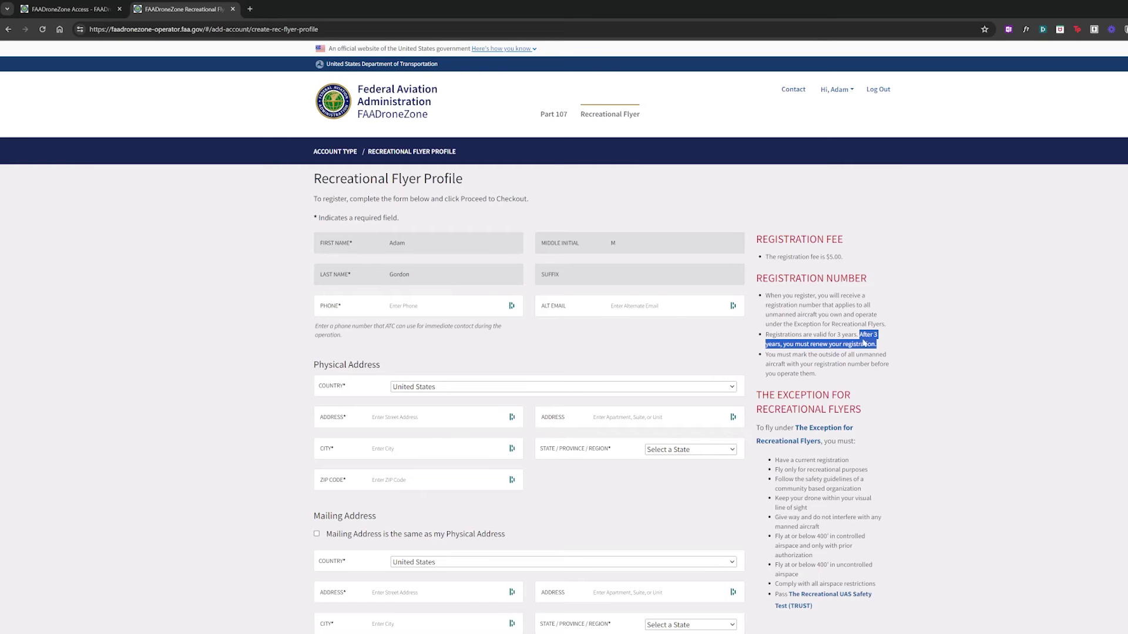